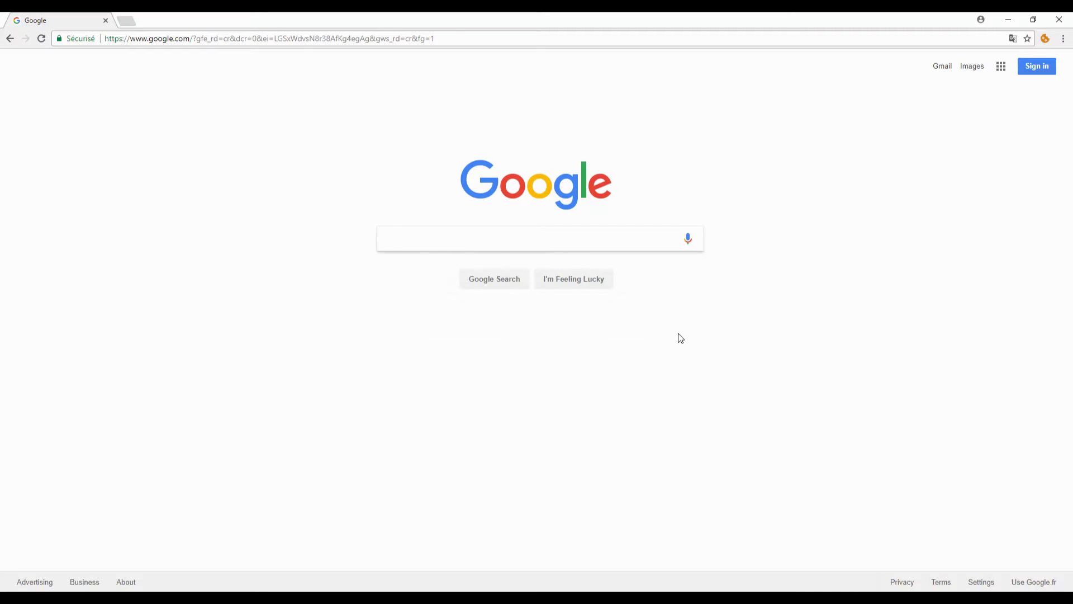
Step: Run a Google search for 'oculus rift setup'
type("oculus rift setup")
key("Return")
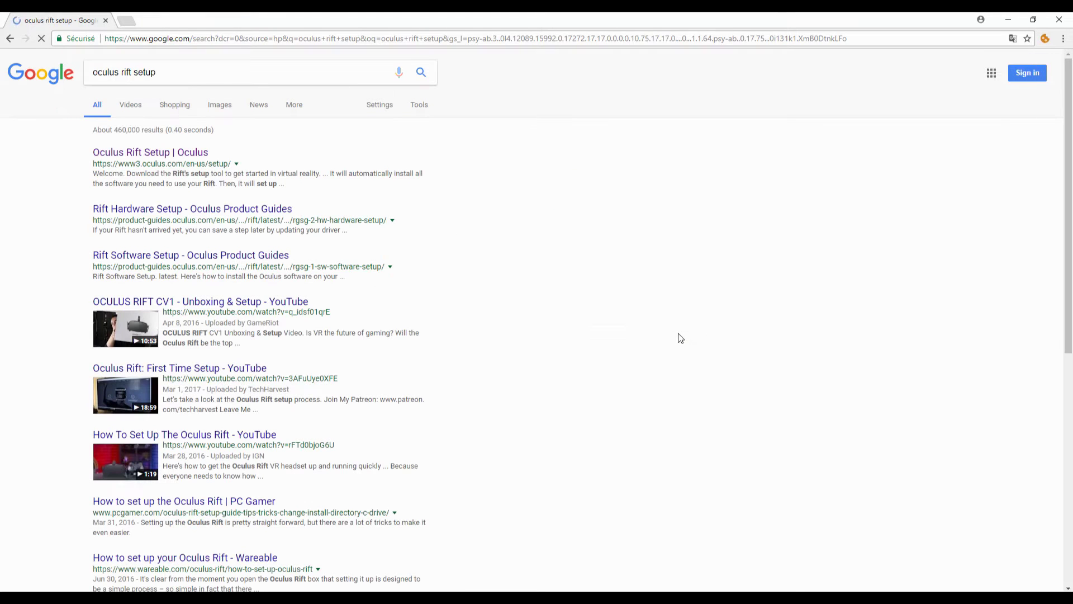
Step: Download OculusSetup.exe from the Oculus Rift Setup page and launch it
left_click(145, 158)
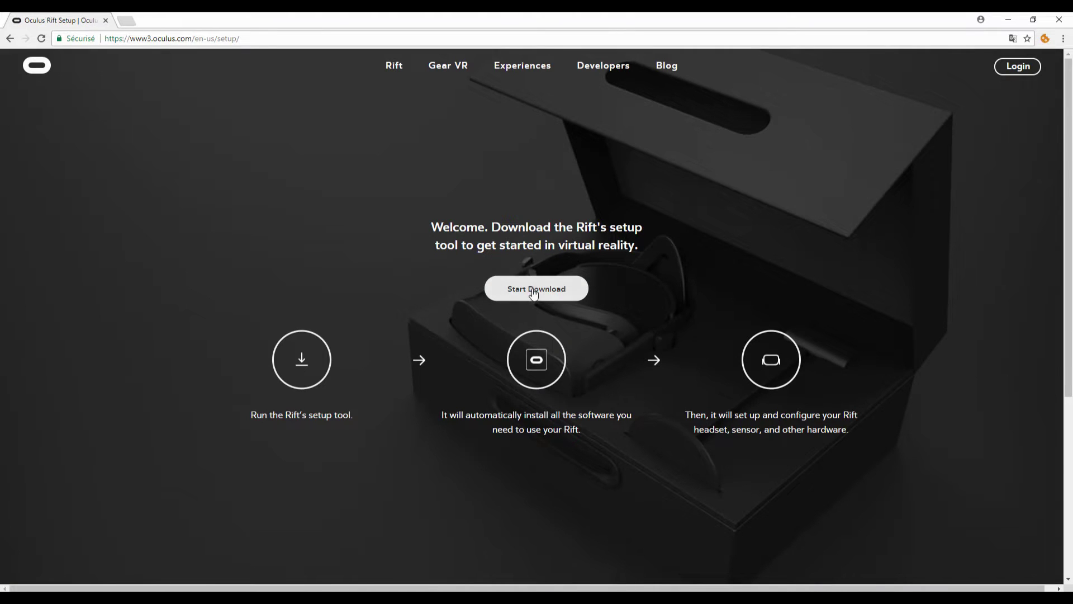
left_click(537, 288)
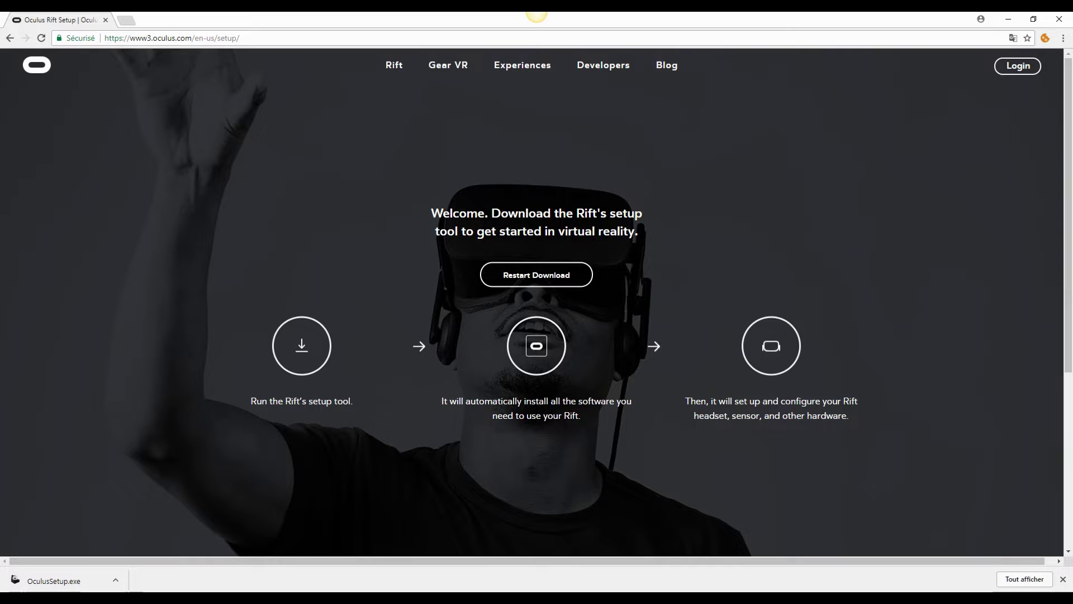
left_click(54, 580)
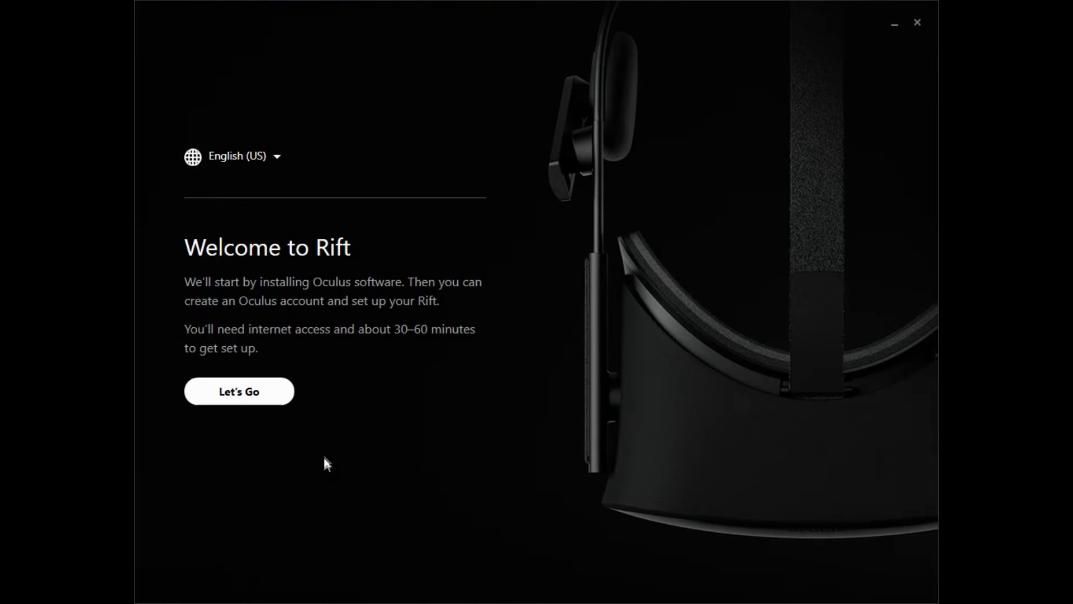
Step: Accept the terms, keep D:\Oculus Apps\ for VR apps, and install the Oculus software
left_click(253, 396)
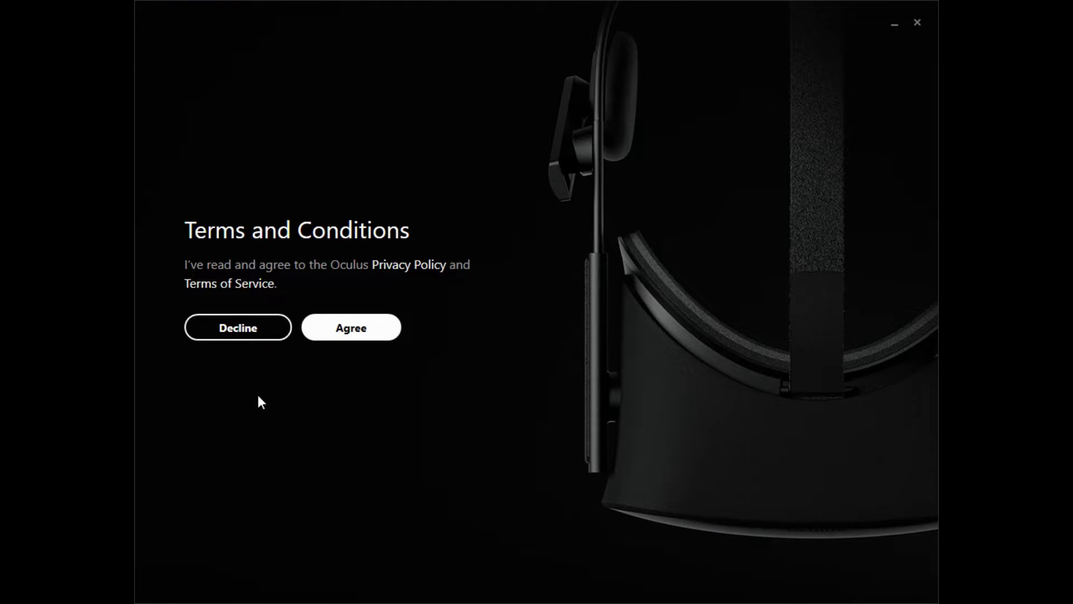
left_click(359, 335)
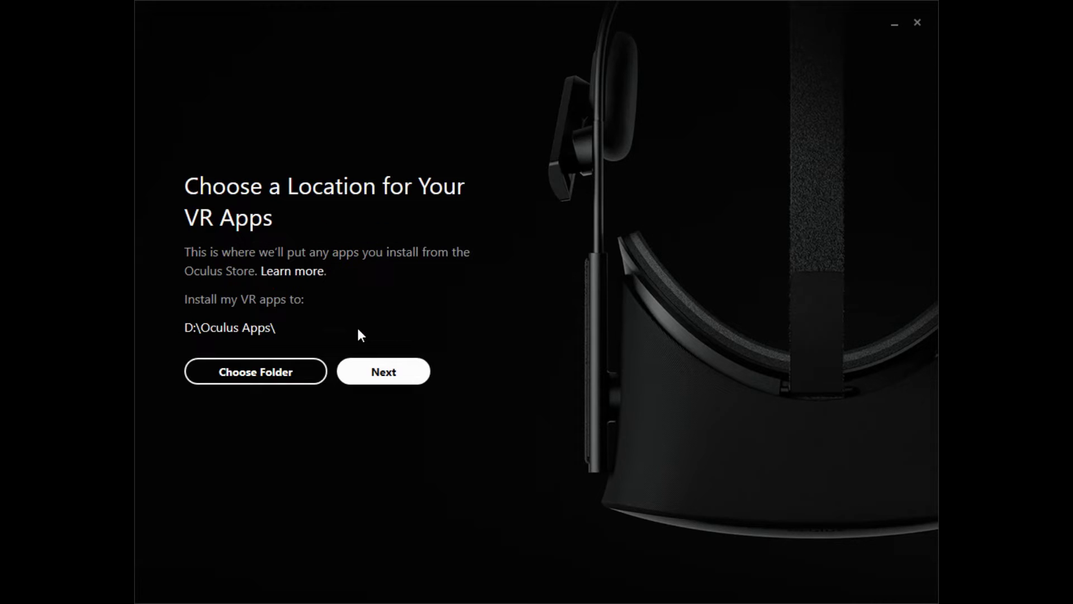
left_click(368, 370)
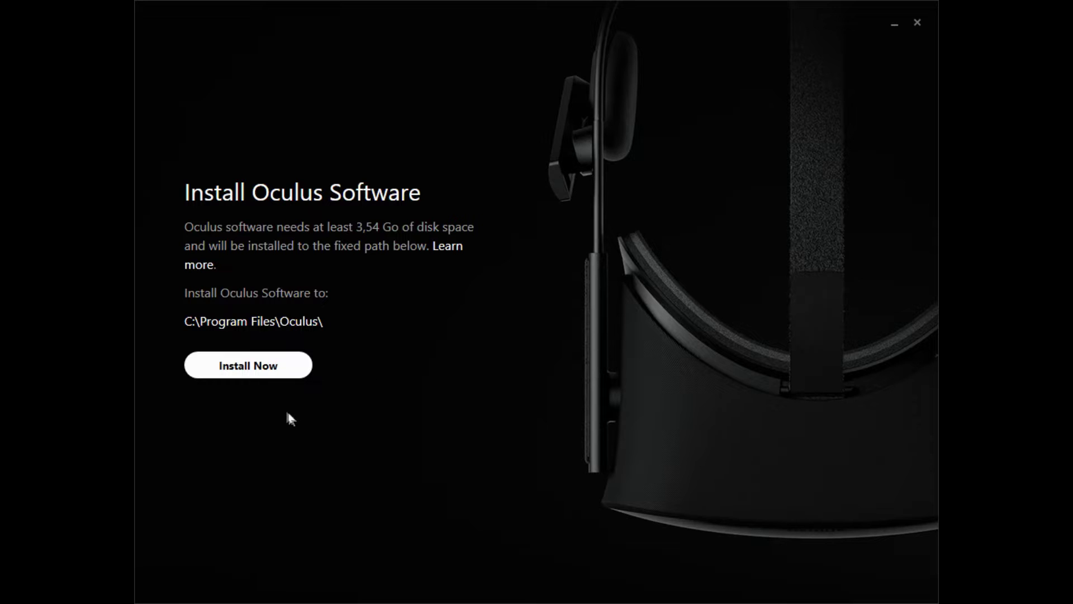
left_click(280, 370)
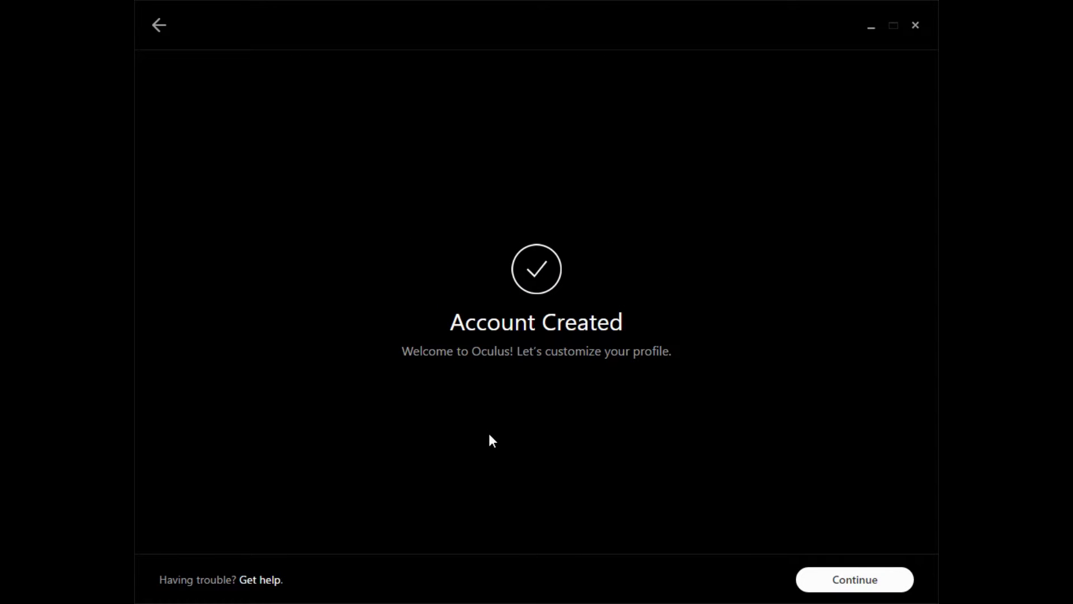
Step: Move past Account Created and Get to Know Your Rift to the headset connection check
left_click(879, 584)
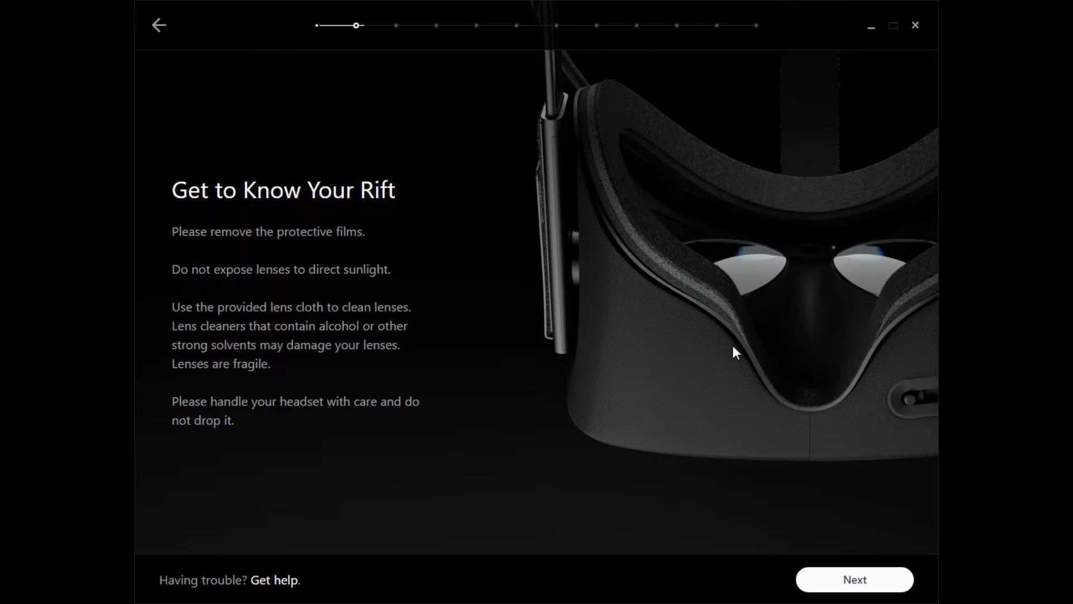
left_click(833, 580)
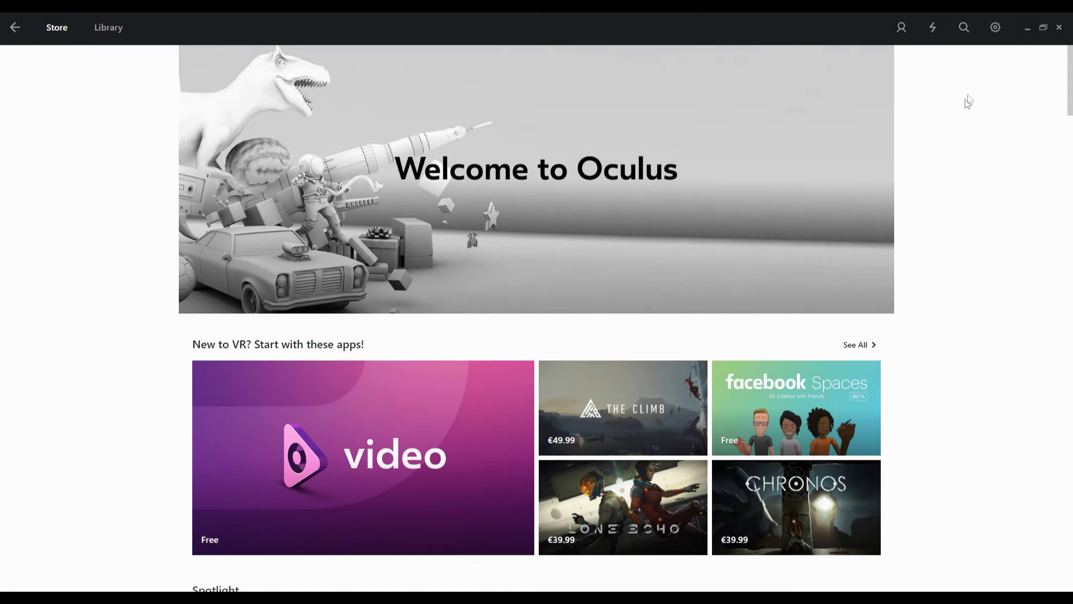
Step: Check the connected Rift devices in Oculus Settings, then go to the General page
left_click(996, 29)
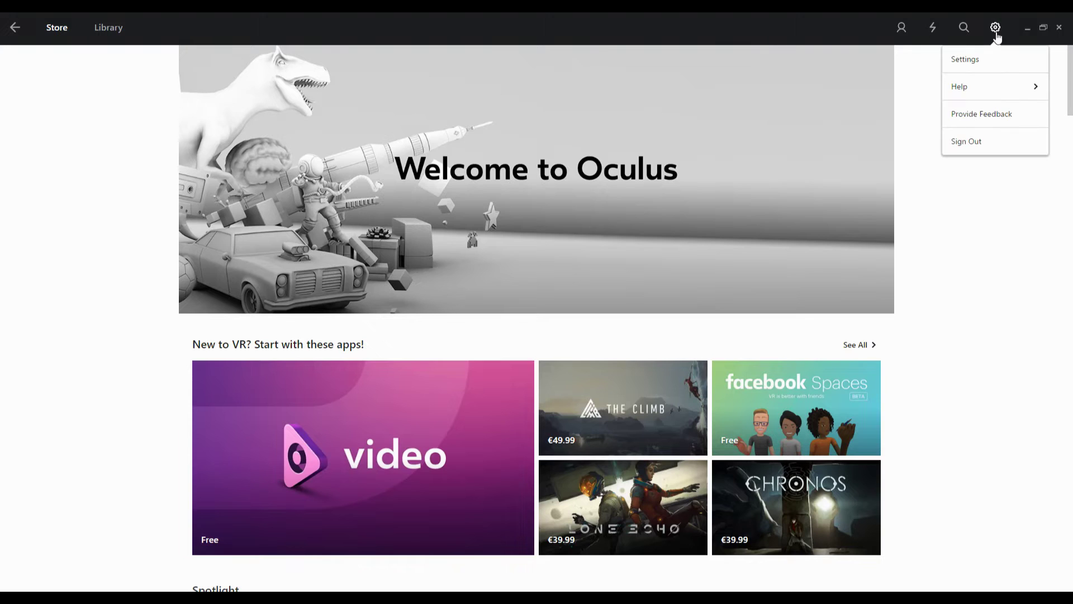
left_click(985, 62)
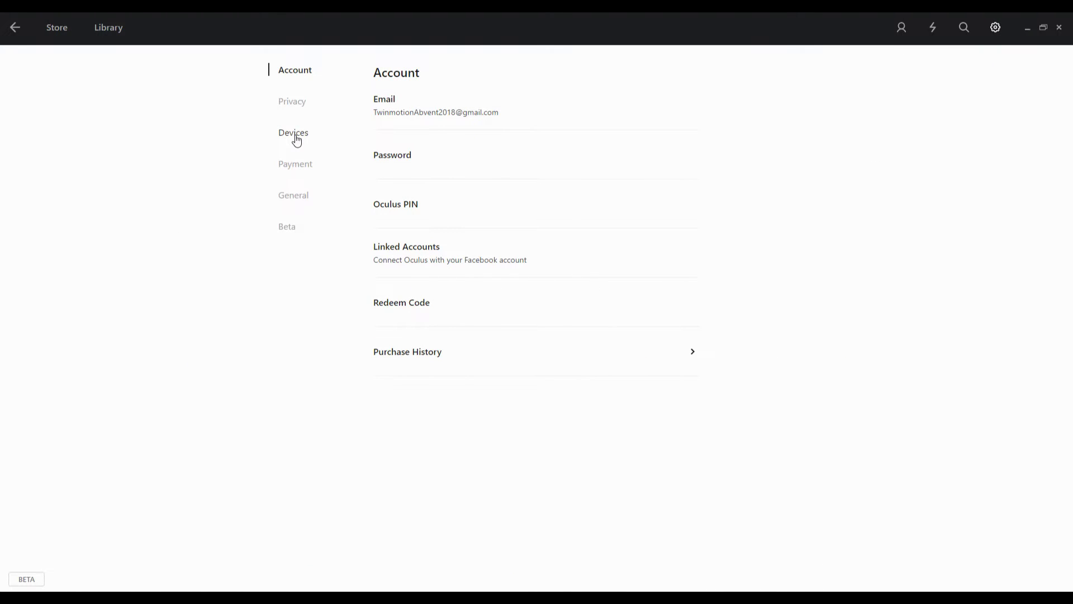
left_click(297, 140)
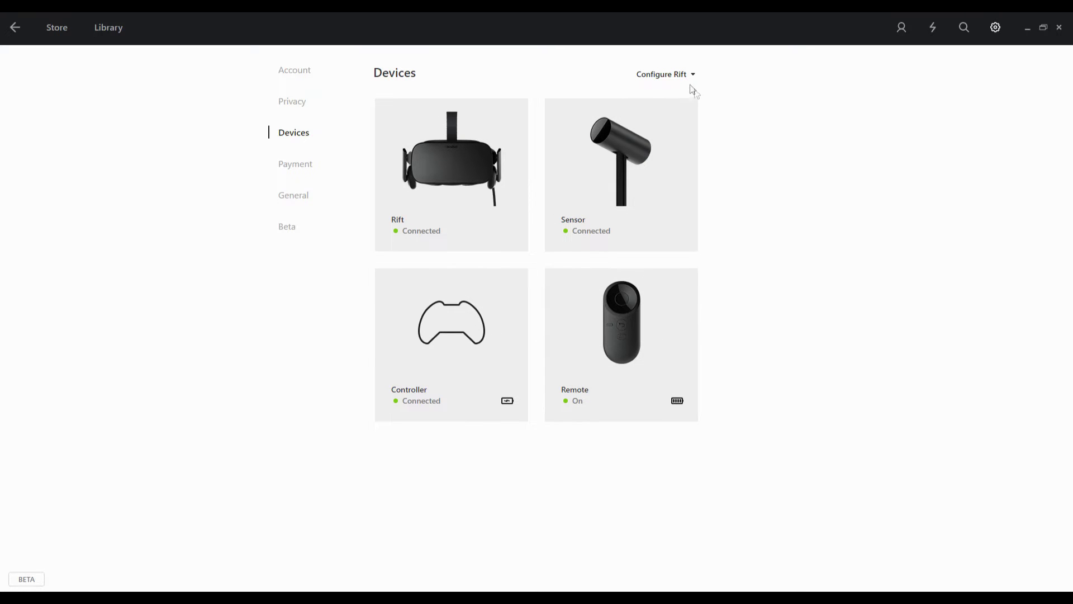
left_click(674, 76)
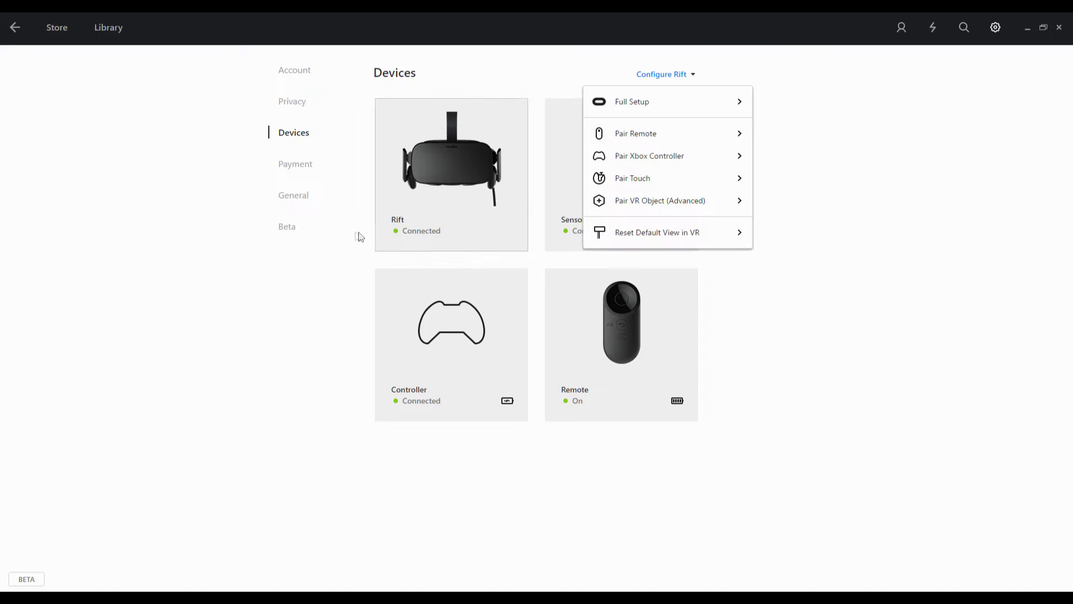
left_click(301, 201)
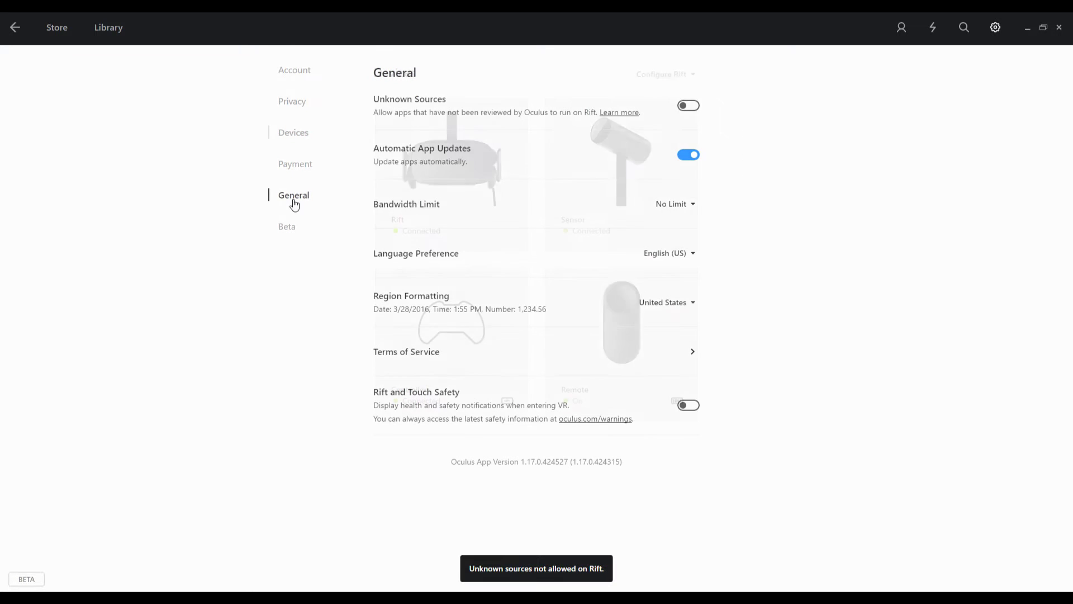
Step: Switch on the Unknown Sources toggle and confirm with Allow
left_click(683, 111)
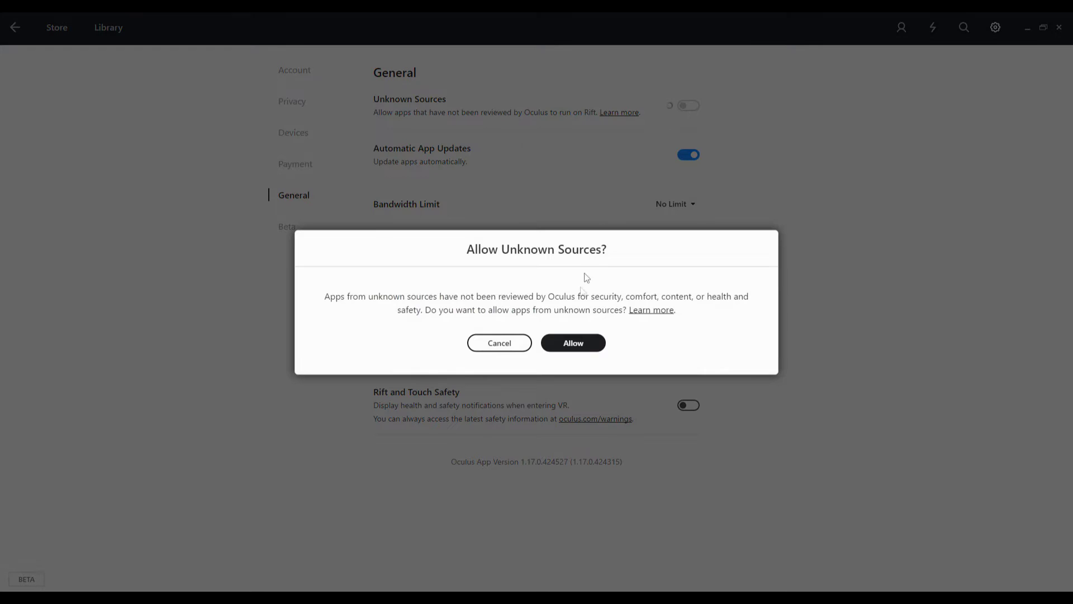
left_click(571, 350)
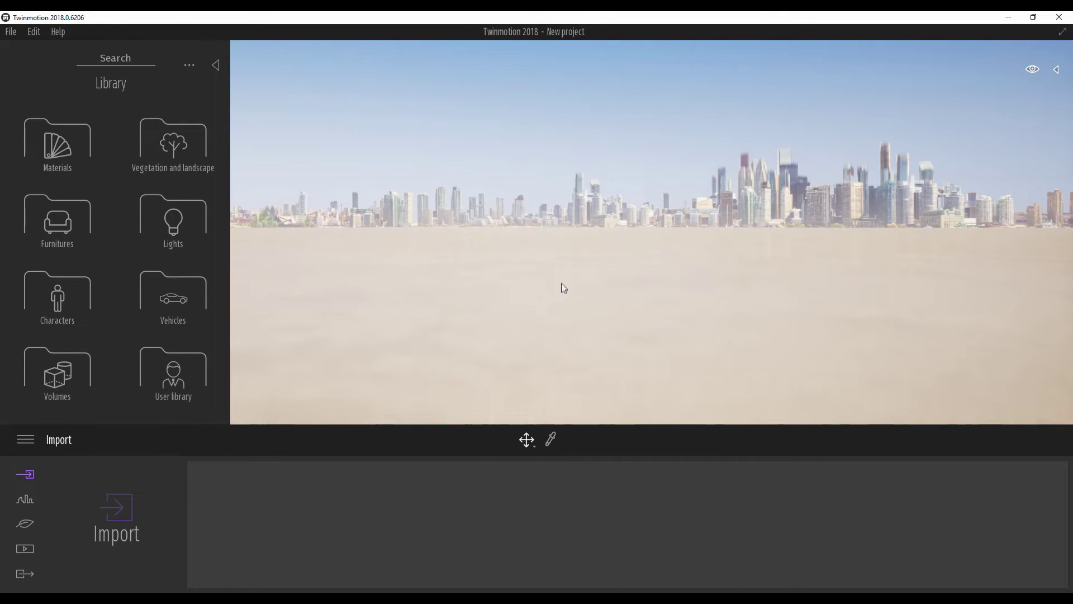
Step: Load the vennesla001.tm demo scene from File > Demo scenes
left_click(13, 31)
mouse_move(44, 89)
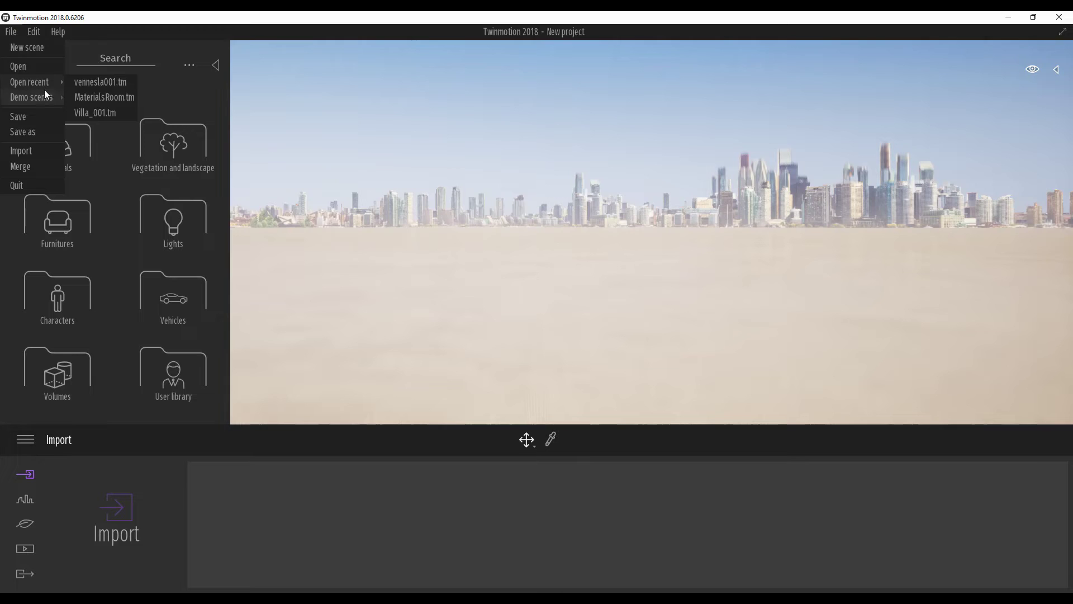
left_click(90, 83)
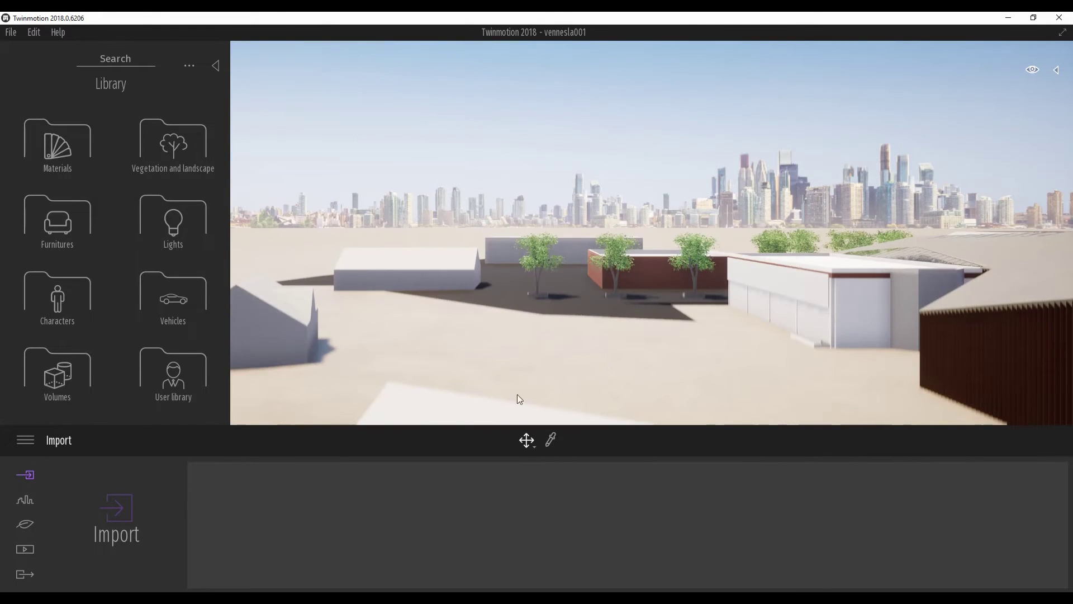
Step: Show the saved vennesla interior view from the Media > Image list
left_click(25, 549)
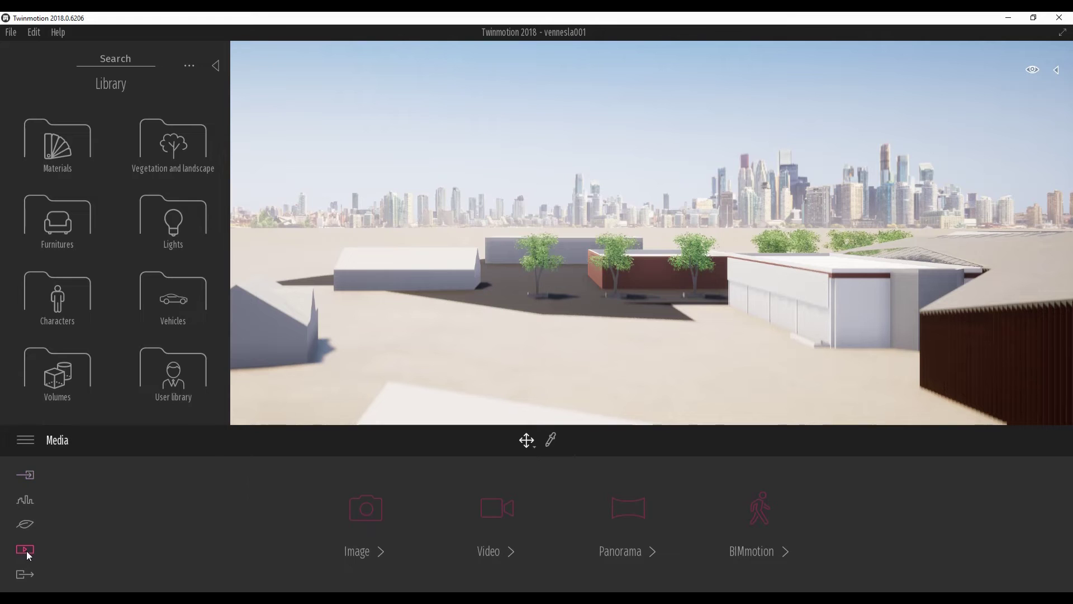
left_click(368, 515)
left_click(716, 499)
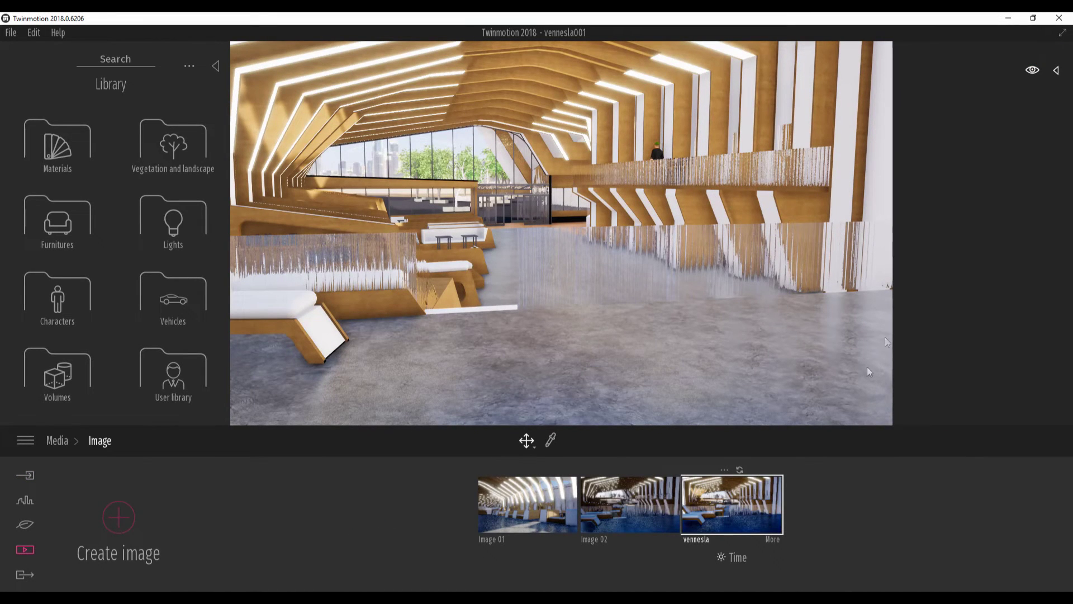
Step: Display the vennesla interior in stereo VR using BIMmotion VR (F10)
left_click(1033, 72)
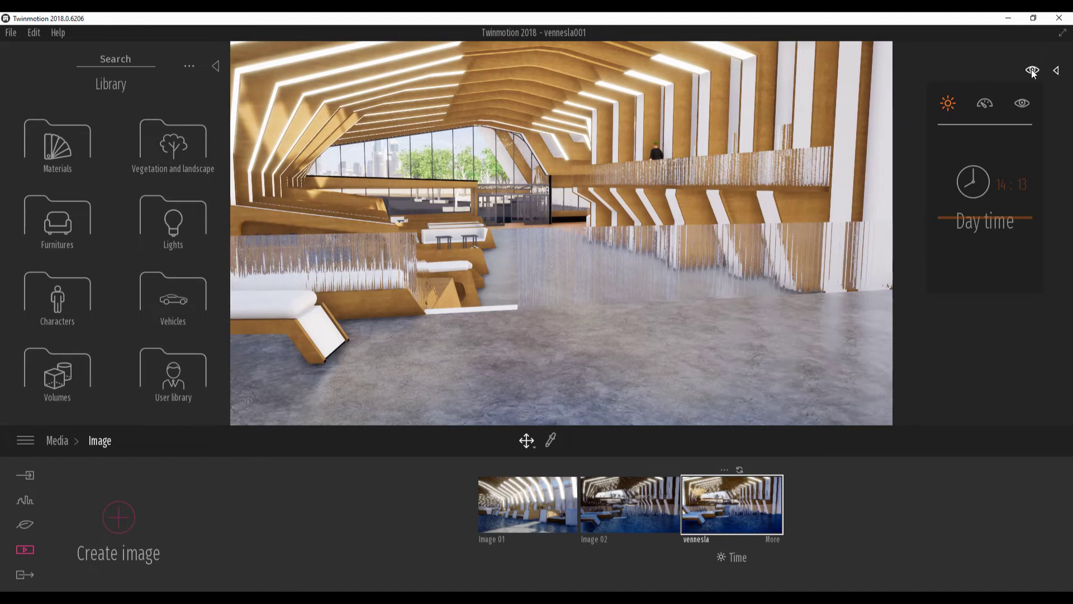
left_click(1024, 104)
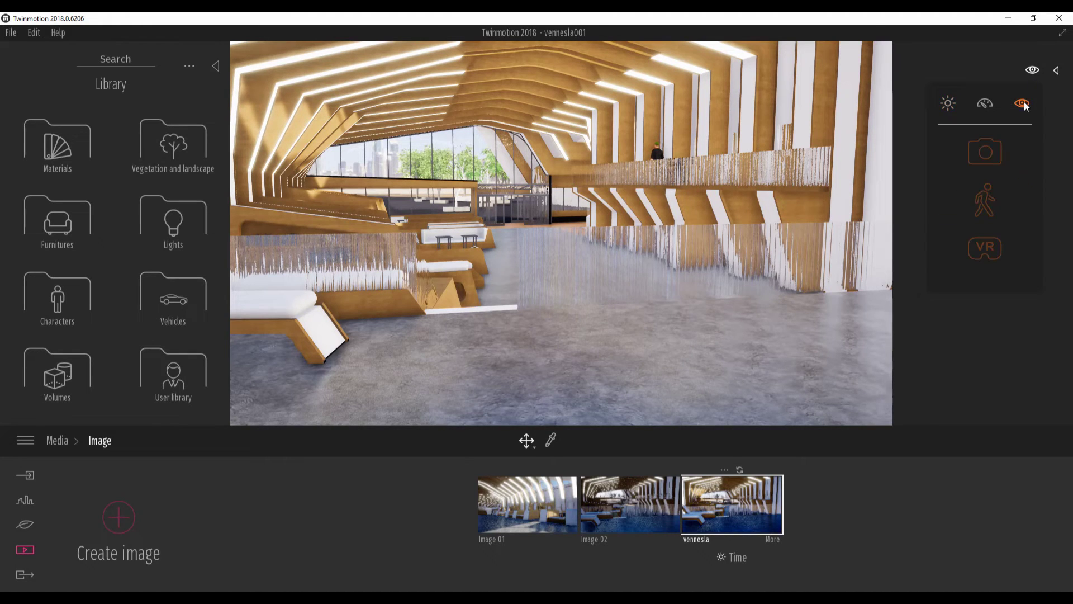
left_click(984, 249)
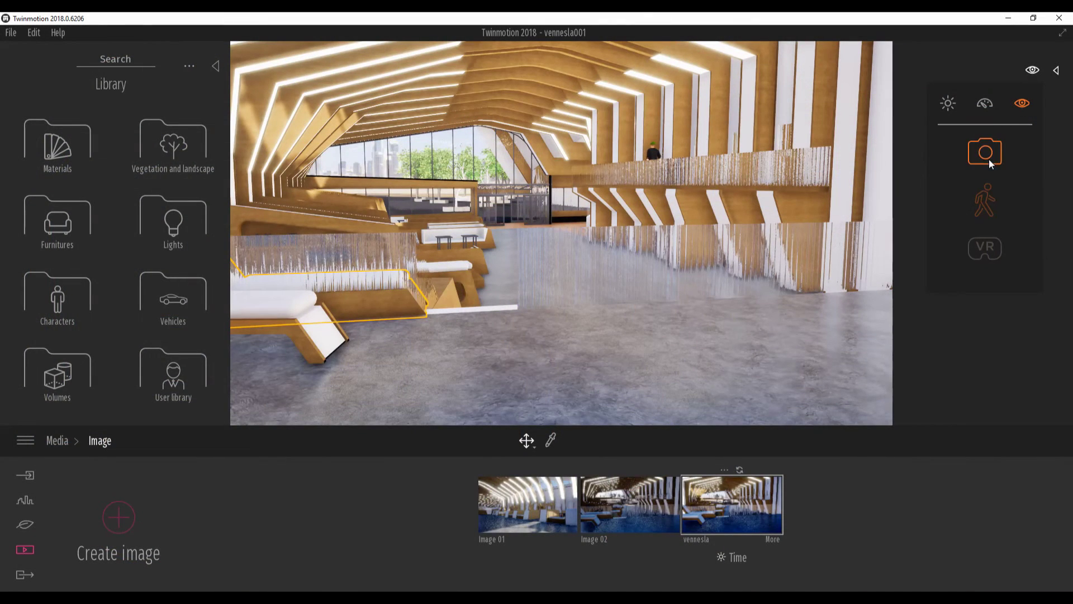
left_click(984, 271)
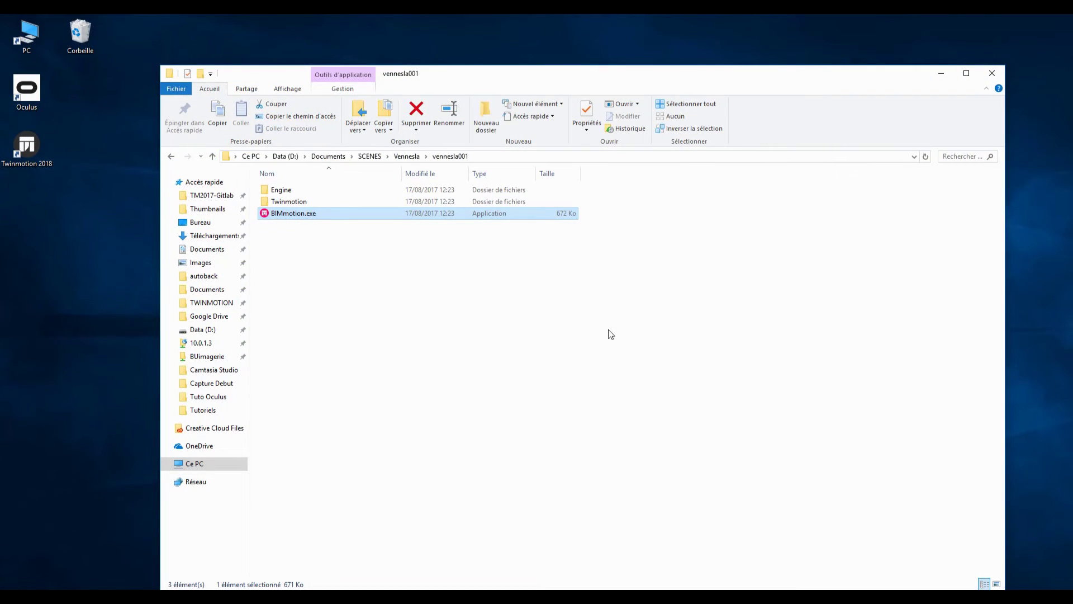
Step: Start the exported BIMmotion.exe viewer to display the vennesla library interior
double_click(298, 215)
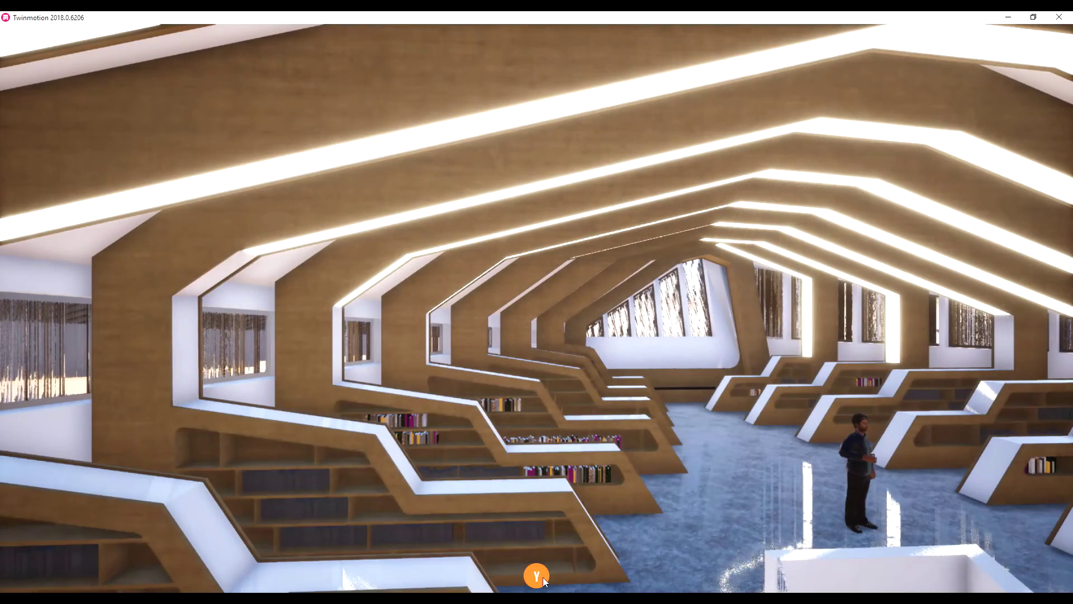
Step: Set BIMmotion VR Enable to On in the viewer's Settings panel
left_click(542, 577)
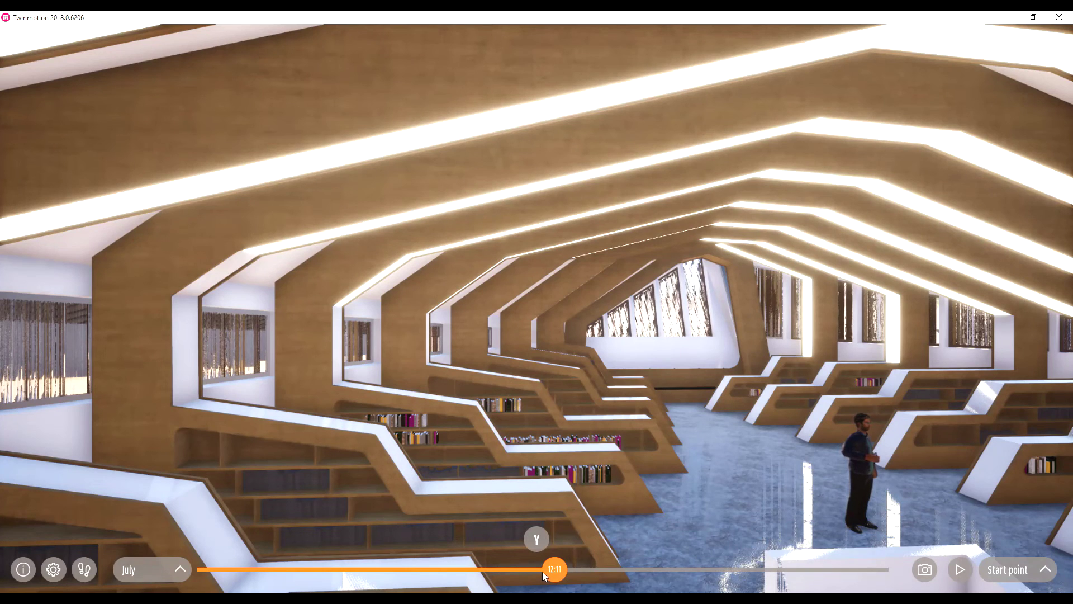
left_click(63, 572)
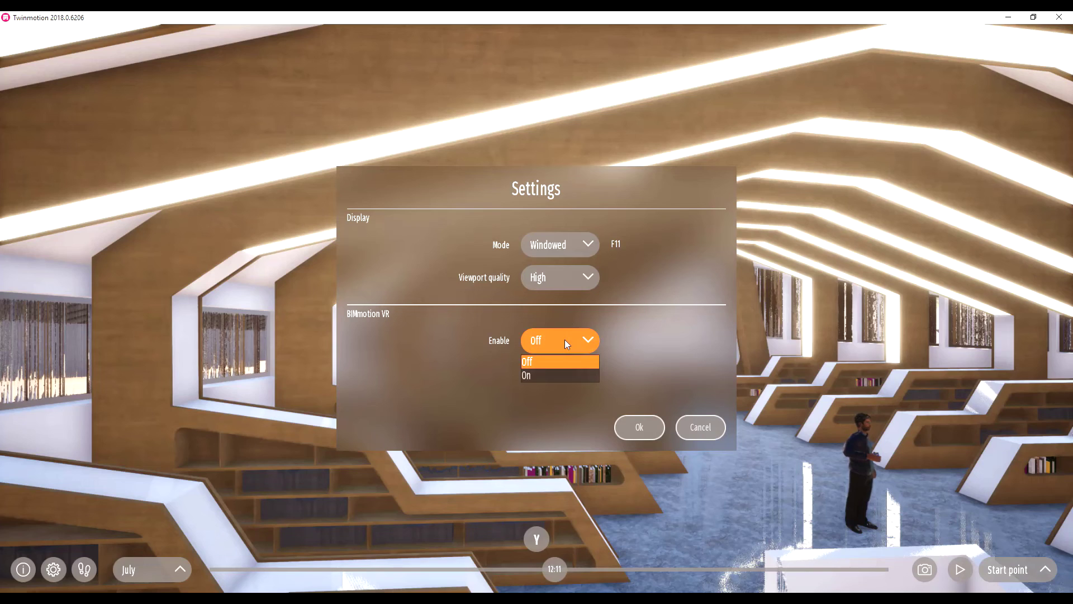
left_click(544, 374)
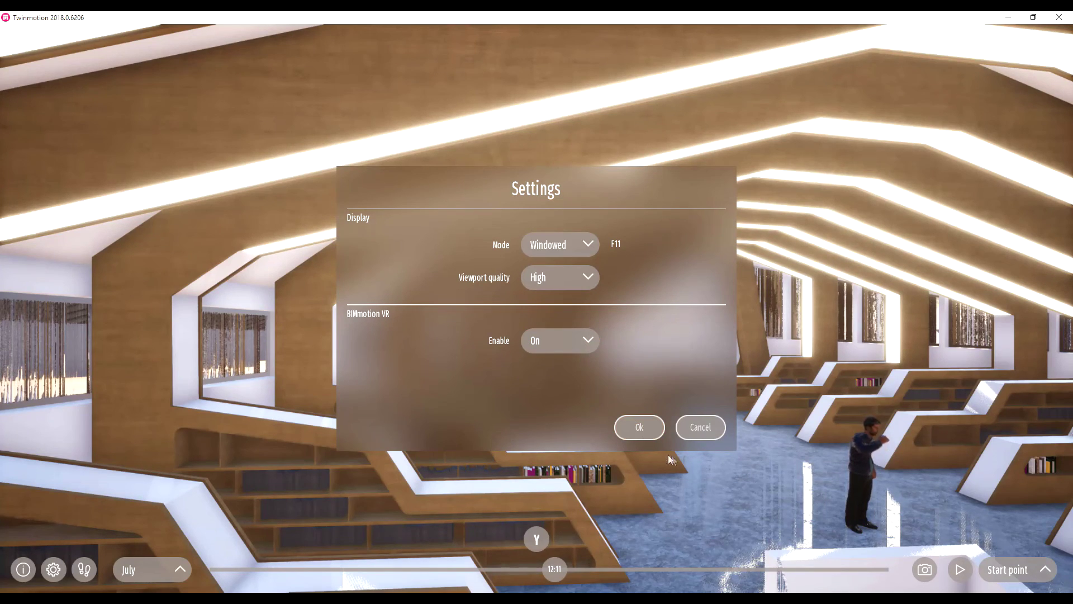